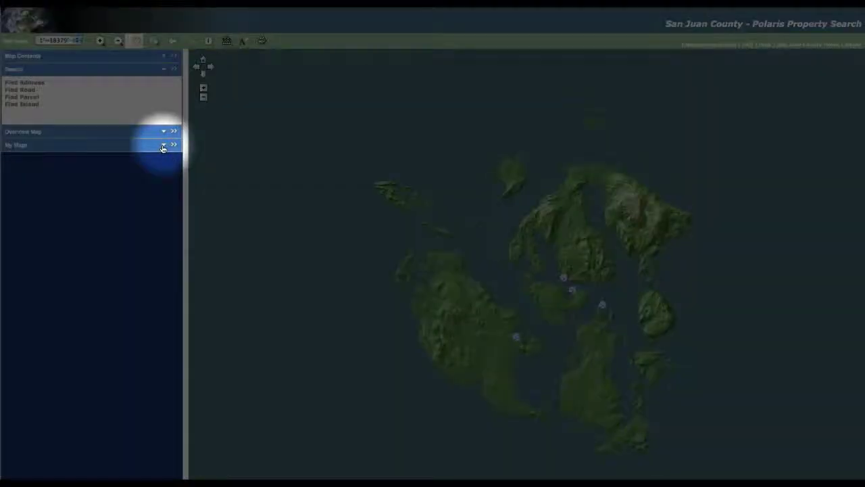
- Show the My Maps tools and zoom the county map in to the Roche Harbor marina
{"action": "left_click", "coordinate": [163, 147]}
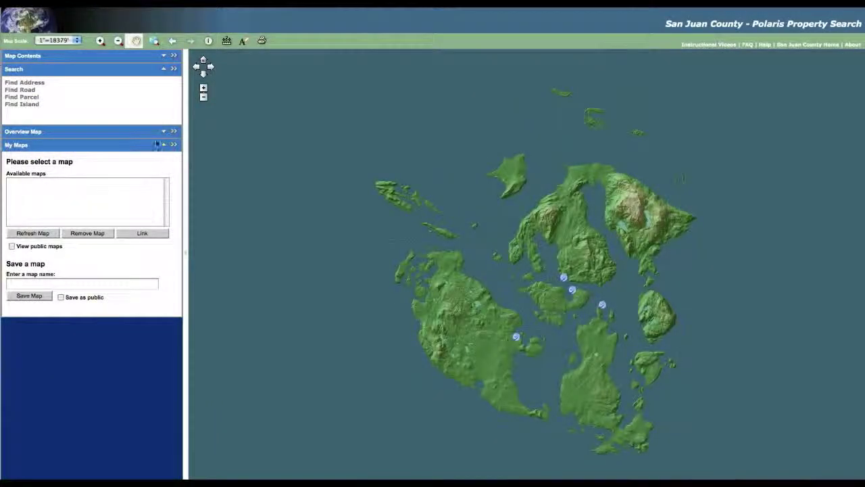
{"action": "left_click", "coordinate": [100, 42]}
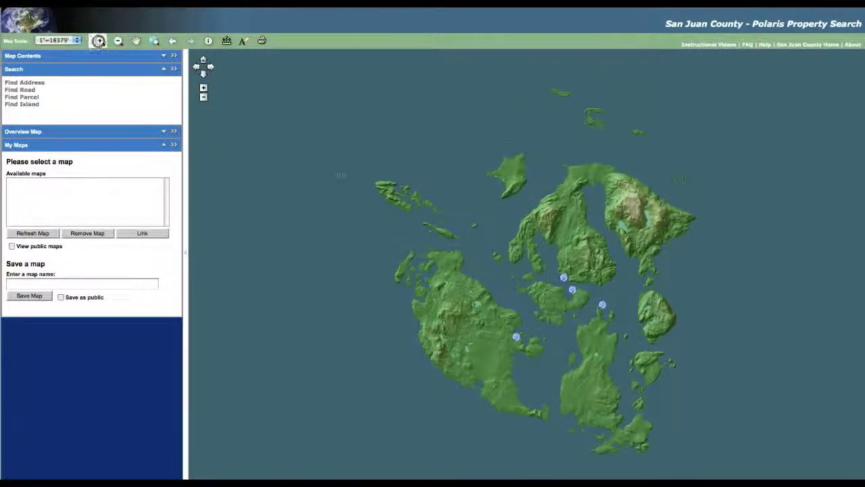
{"action": "left_click_drag", "start_coordinate": [422, 257], "coordinate": [432, 265]}
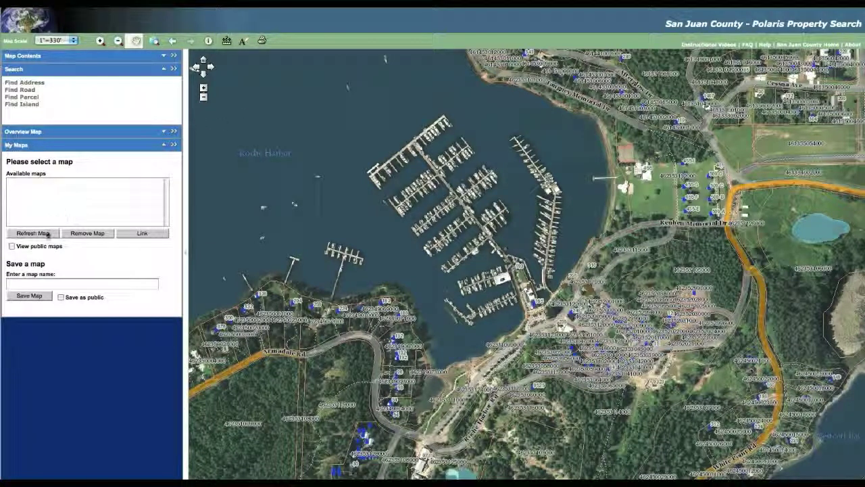
- Save the current Roche Harbor view as a map named "My Vacation"
{"action": "left_click", "coordinate": [29, 283]}
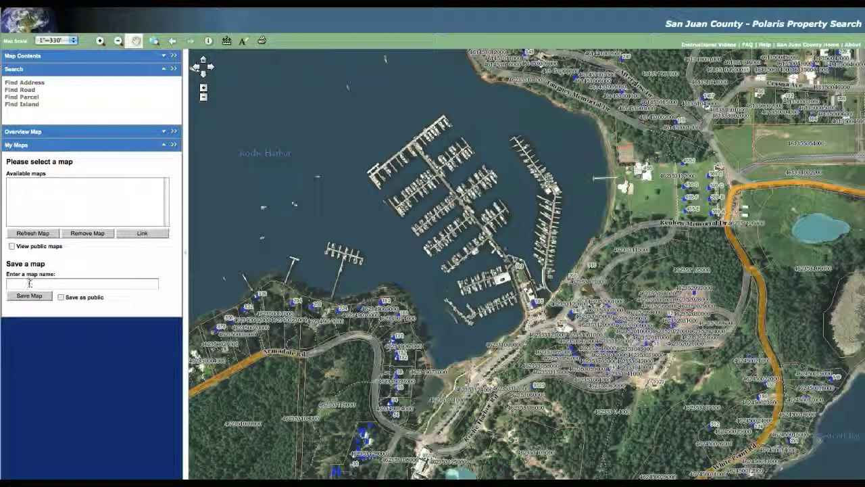
{"action": "type", "text": "My Vac"}
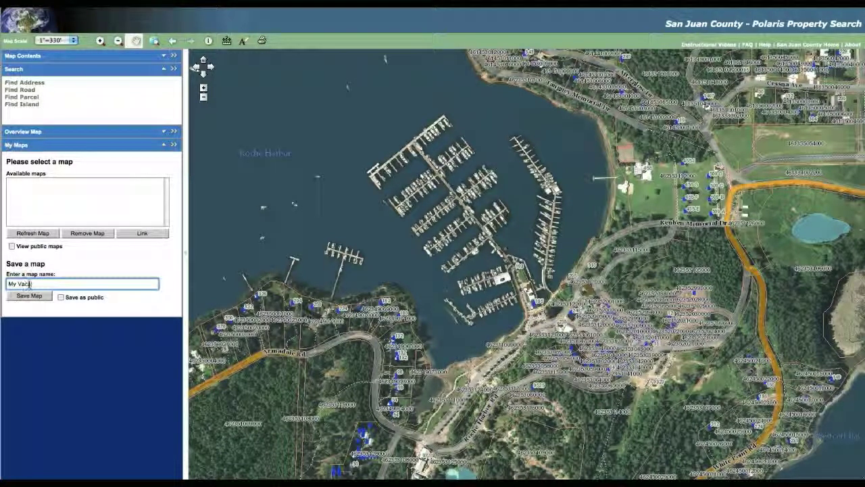
{"action": "key", "text": "BackSpace"}
{"action": "key", "text": "BackSpace"}
{"action": "type", "text": "ation"}
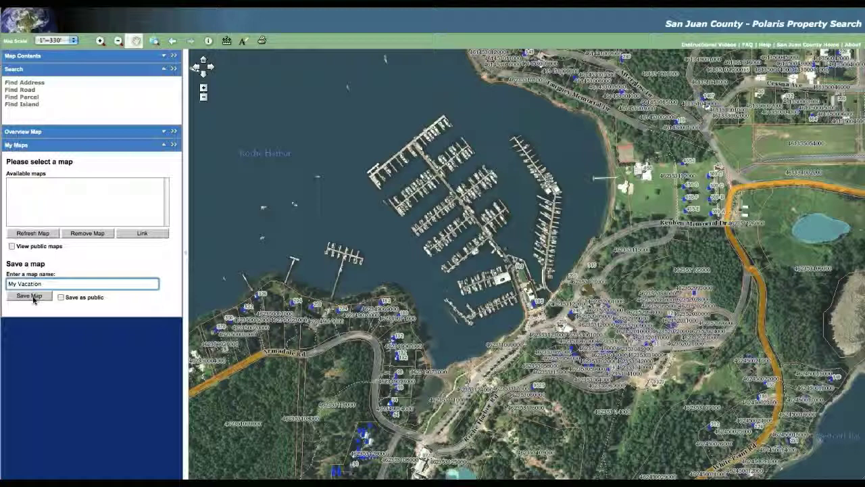
{"action": "left_click", "coordinate": [30, 296]}
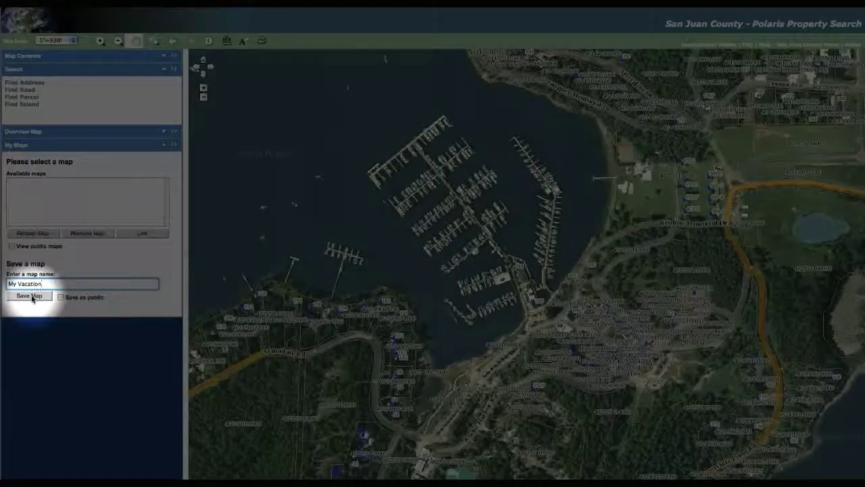
{"action": "left_click", "coordinate": [30, 296]}
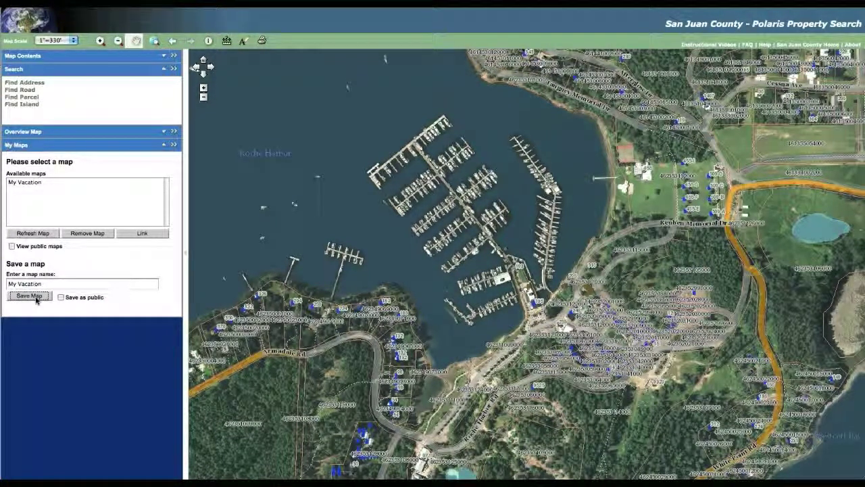
- Return to the full county extent, reload the saved "My Vacation" map and display its shareable link
{"action": "left_click", "coordinate": [155, 42]}
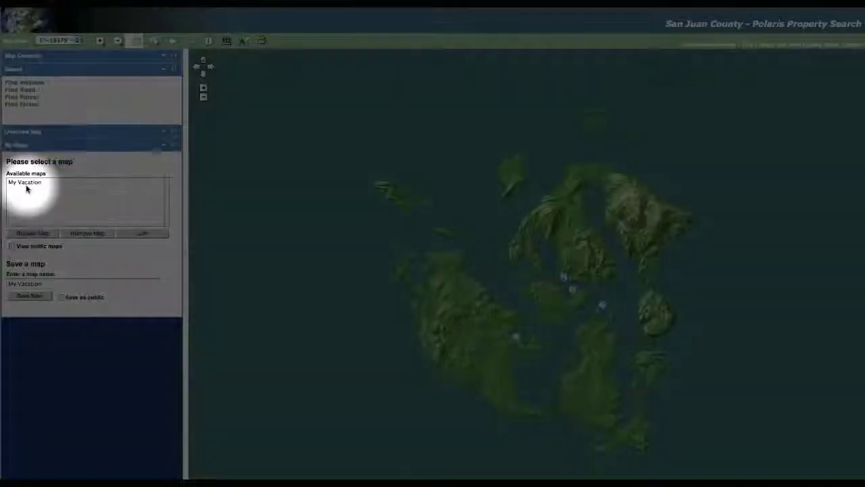
{"action": "left_click", "coordinate": [26, 184]}
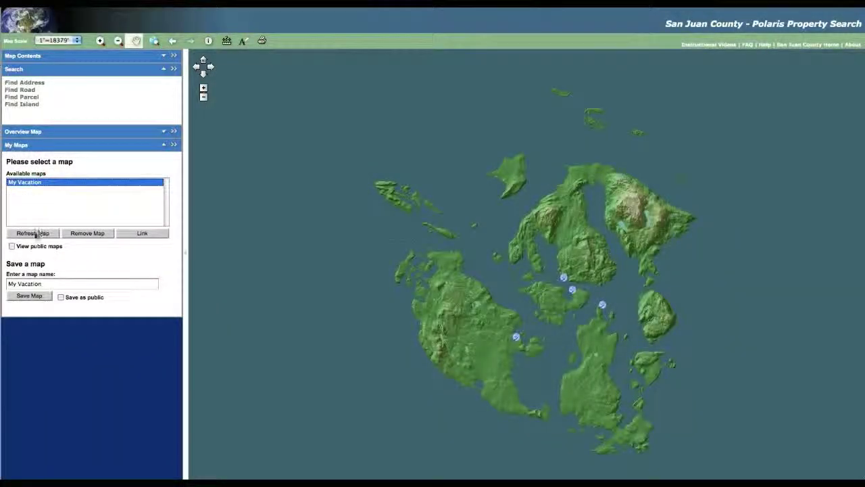
{"action": "left_click", "coordinate": [32, 233]}
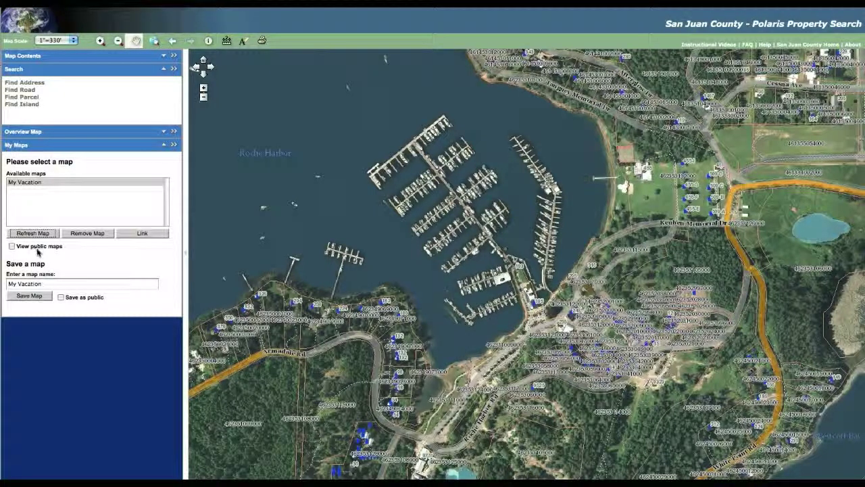
{"action": "left_click", "coordinate": [141, 234]}
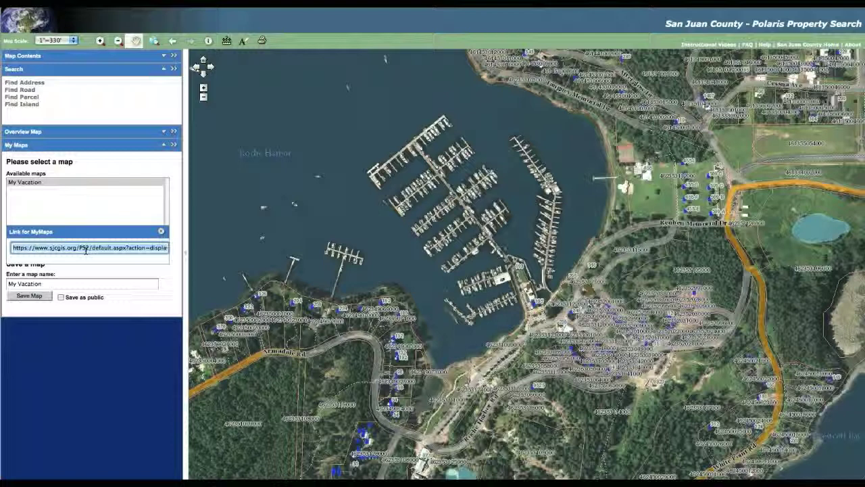
{"action": "left_click", "coordinate": [160, 233]}
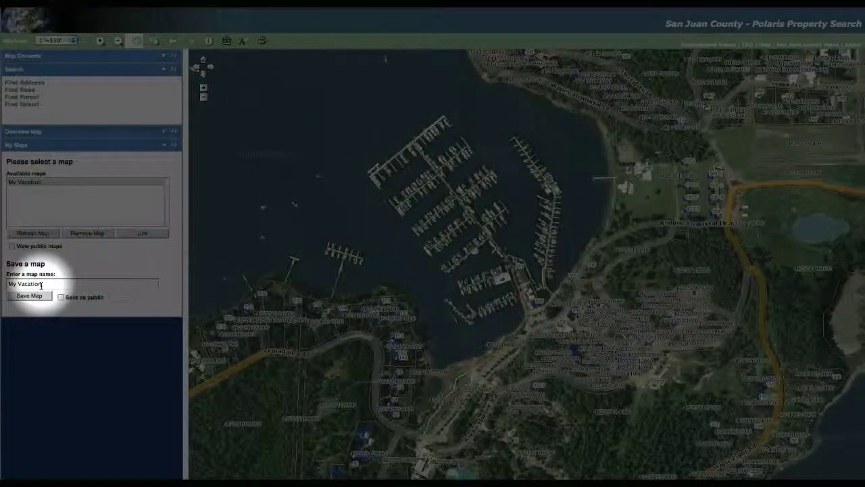
- Save the current view as a public map named "My Vacation Public"
{"action": "left_click", "coordinate": [44, 284]}
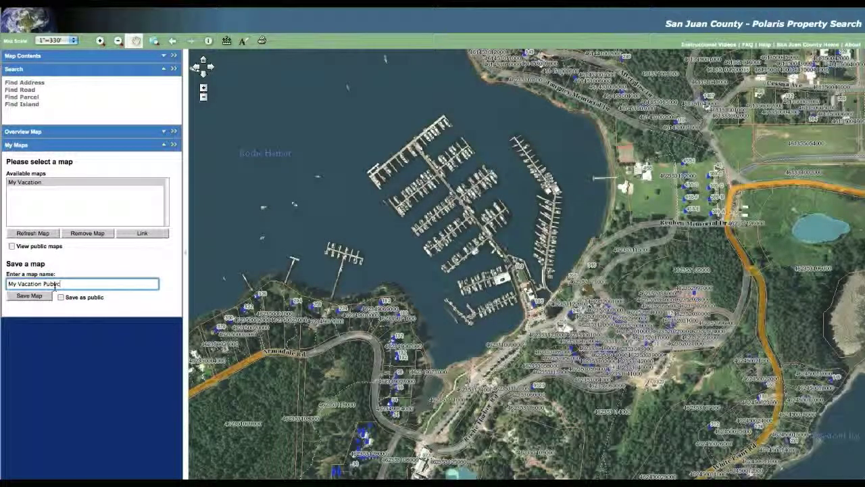
{"action": "left_click", "coordinate": [60, 296]}
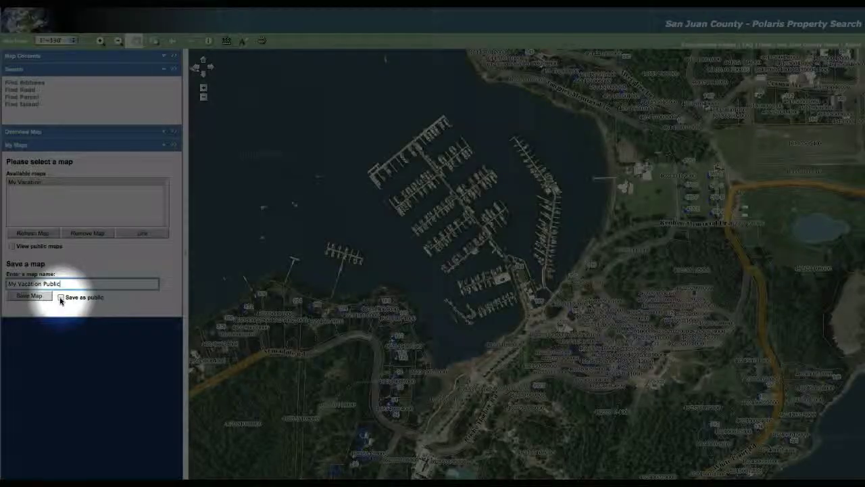
{"action": "left_click", "coordinate": [60, 297]}
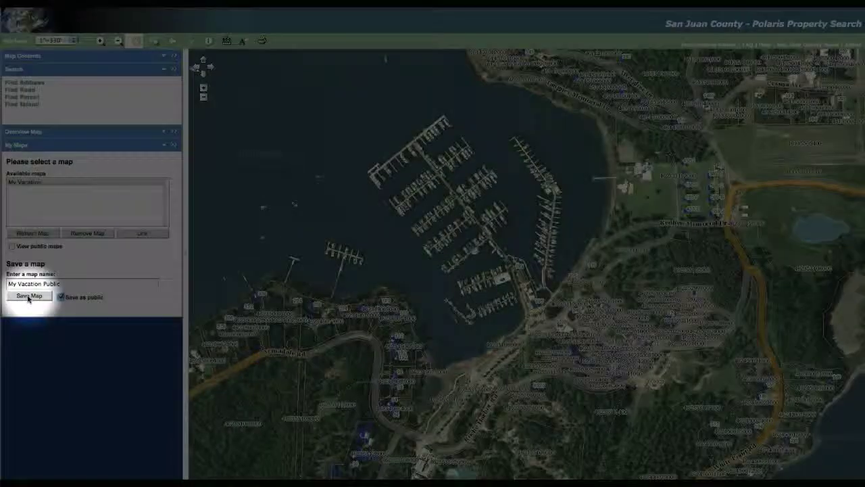
{"action": "left_click", "coordinate": [29, 297]}
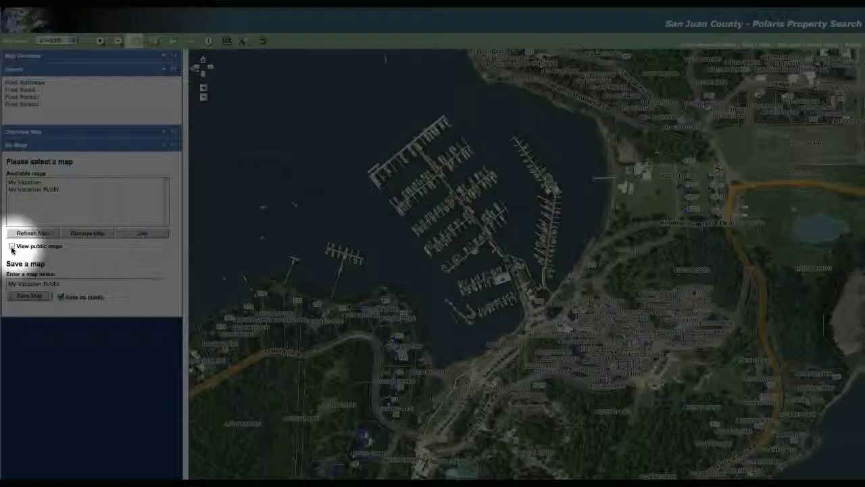
- List the public maps, browse through them and load the "Odlin Park SJCP" map
{"action": "left_click", "coordinate": [21, 248]}
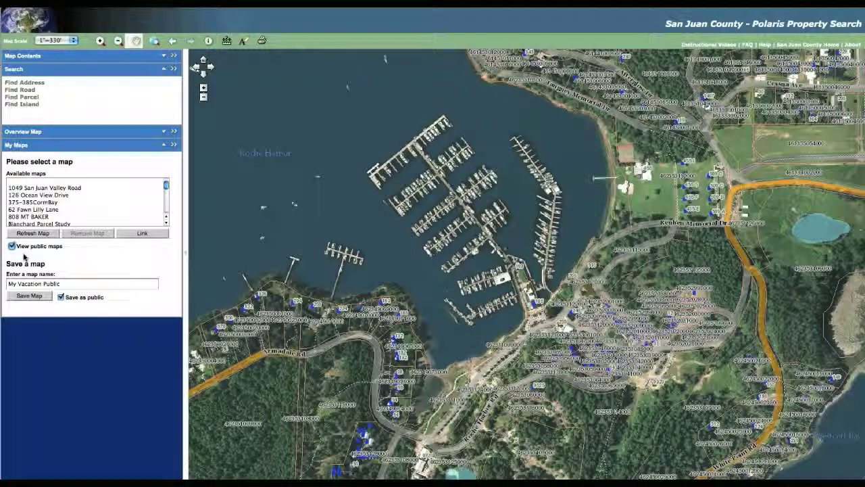
{"action": "left_click", "coordinate": [165, 188]}
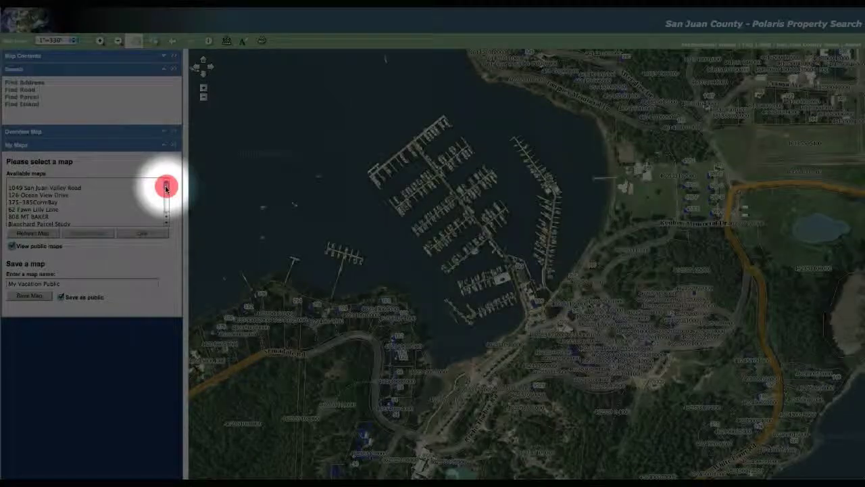
{"action": "scroll", "coordinate": [166, 188], "scroll_direction": "down", "scroll_amount": 2}
{"action": "scroll", "coordinate": [166, 188], "scroll_direction": "up", "scroll_amount": 2}
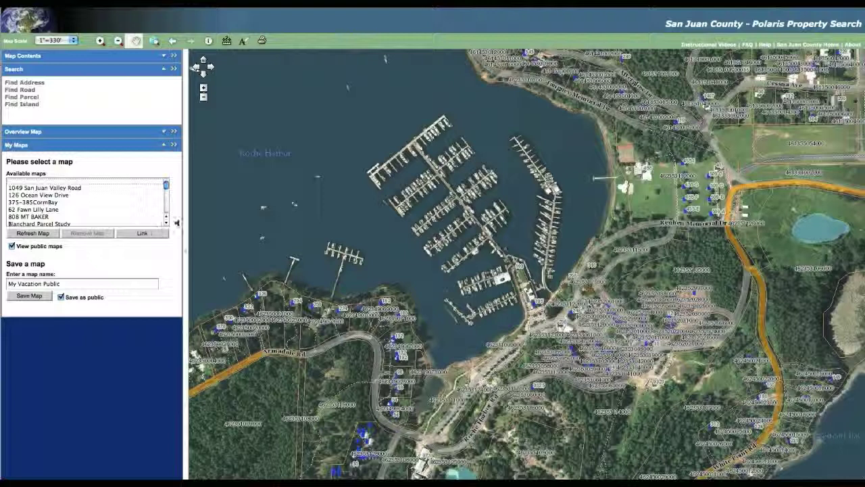
{"action": "left_click", "coordinate": [164, 224]}
{"action": "left_click", "coordinate": [165, 224]}
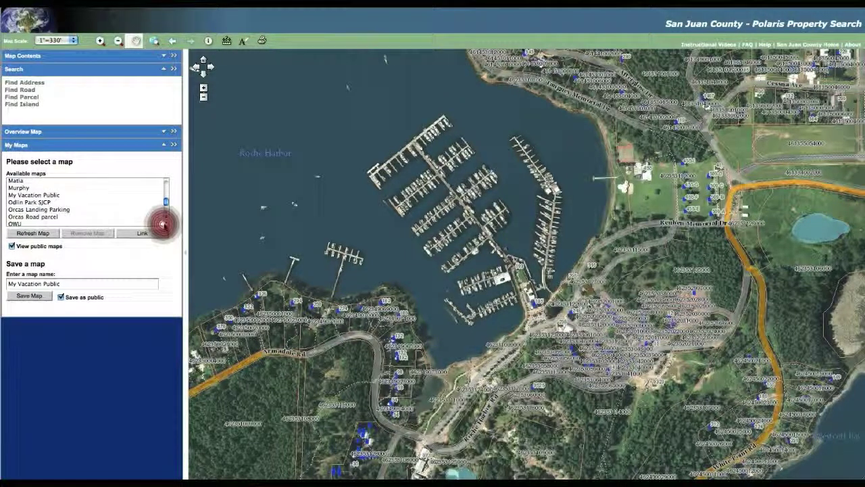
{"action": "left_click", "coordinate": [165, 223]}
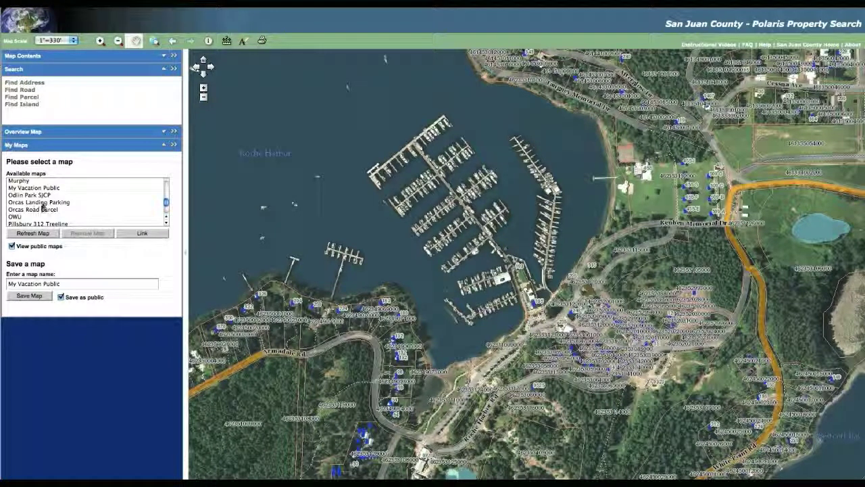
{"action": "left_click", "coordinate": [31, 195]}
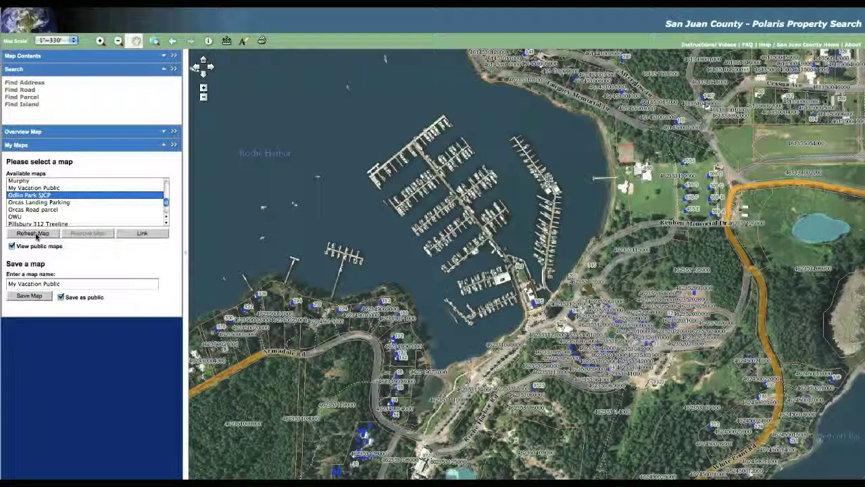
{"action": "left_click", "coordinate": [36, 233]}
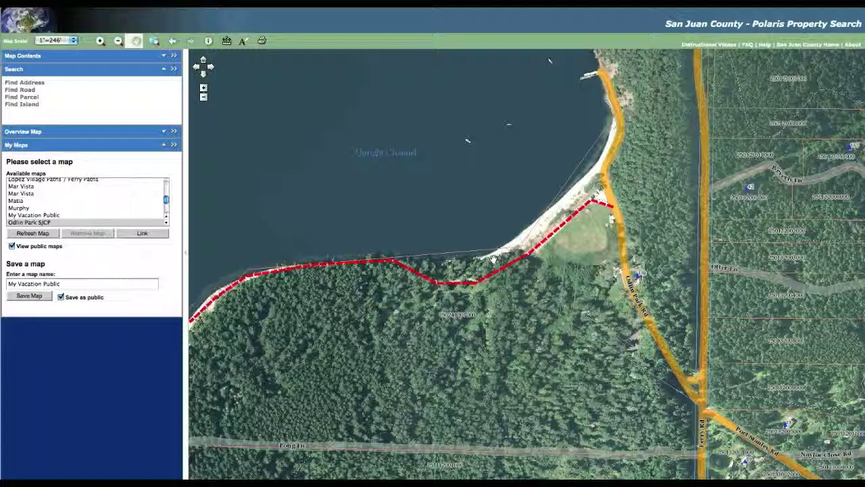
- Return the map from Odlin Park to the full county extent
{"action": "left_click", "coordinate": [464, 215]}
{"action": "left_click", "coordinate": [154, 42]}
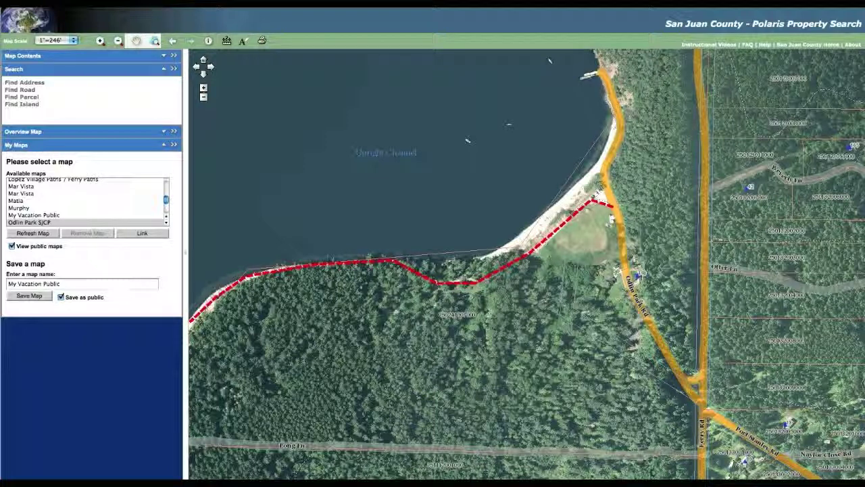
{"action": "left_click", "coordinate": [155, 42]}
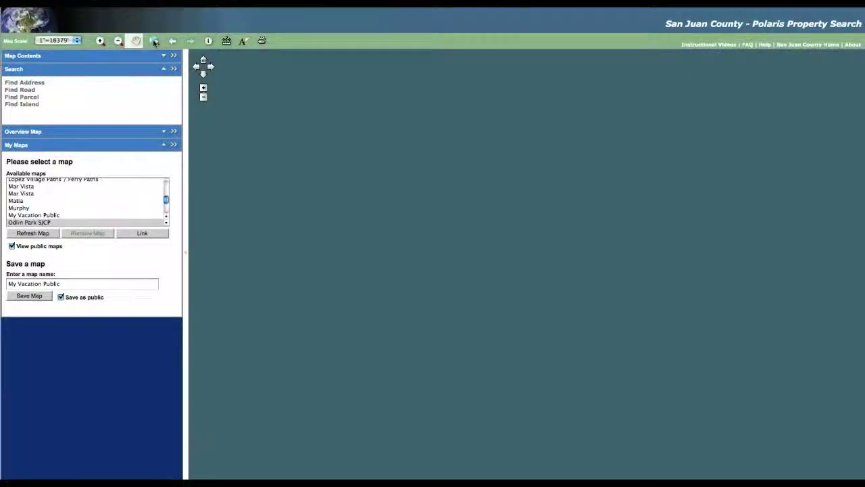